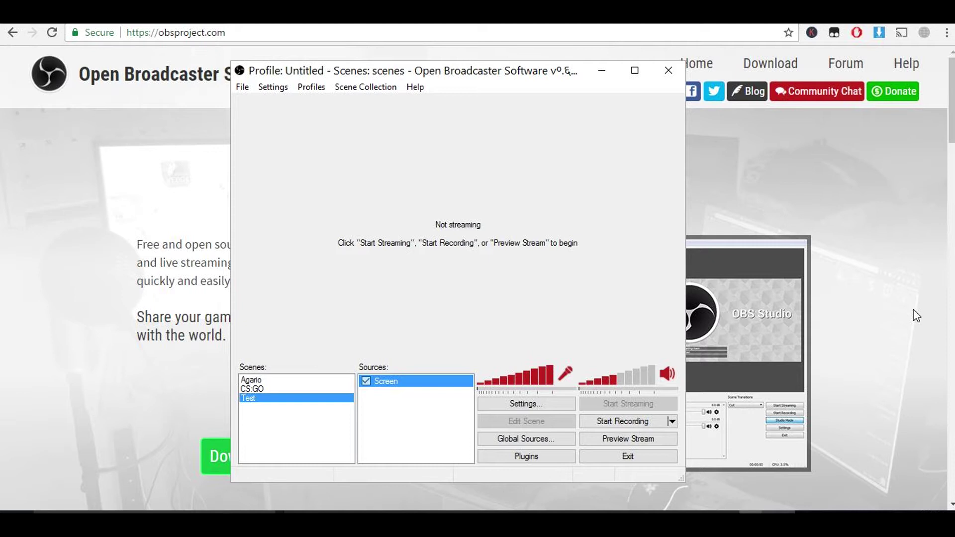
Step: In the Encoding settings, turn off CBR and keep quality balance at 0
click(552, 404)
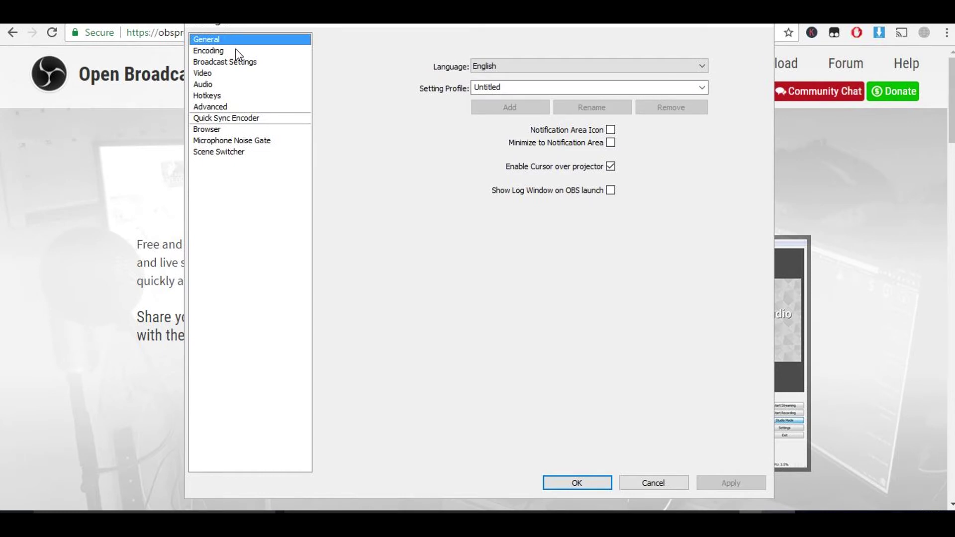
click(237, 52)
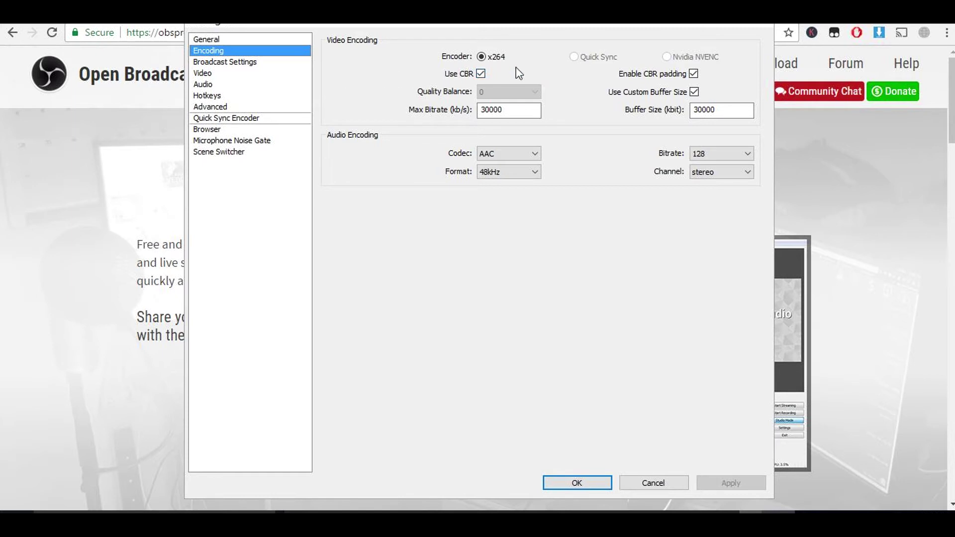
click(481, 74)
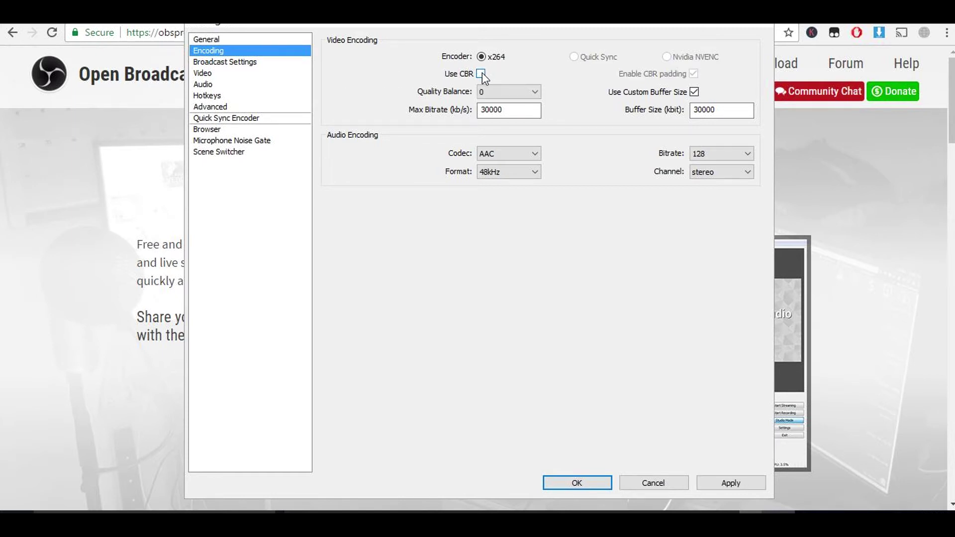
click(496, 91)
click(495, 104)
Step: Keep the max bitrate at 30000 and apply the encoding changes
click(524, 110)
drag(524, 110, 470, 110)
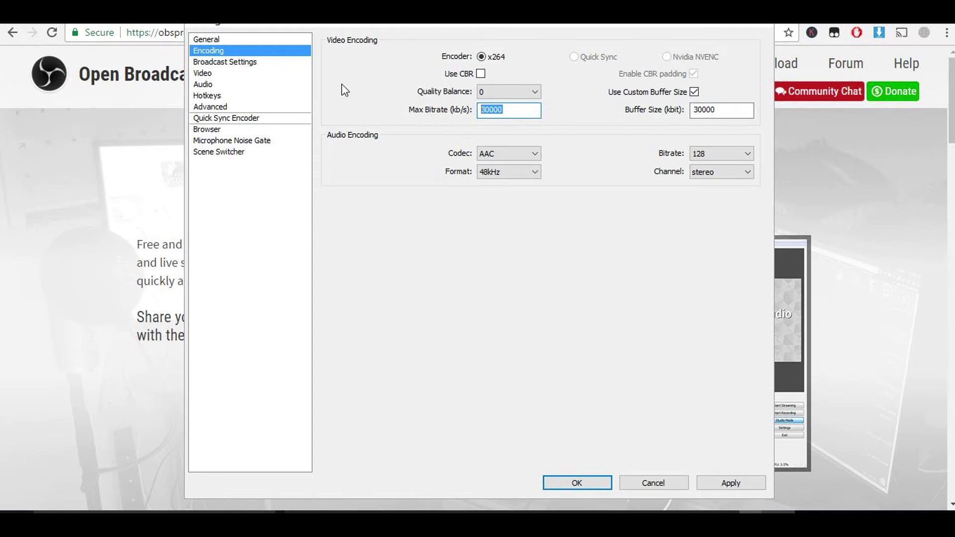
click(734, 485)
click(734, 484)
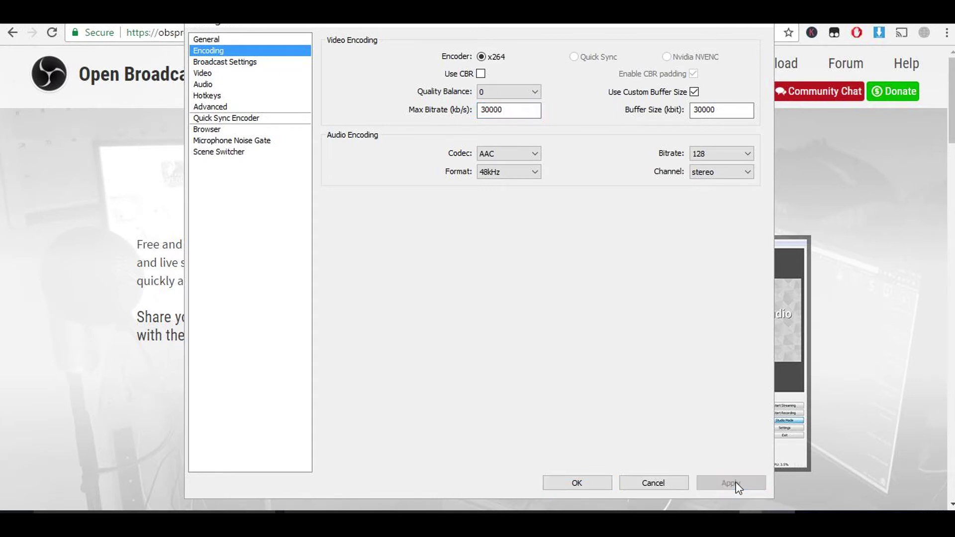
Step: Keep the Broadcast Settings output mode at File Output Only
click(257, 62)
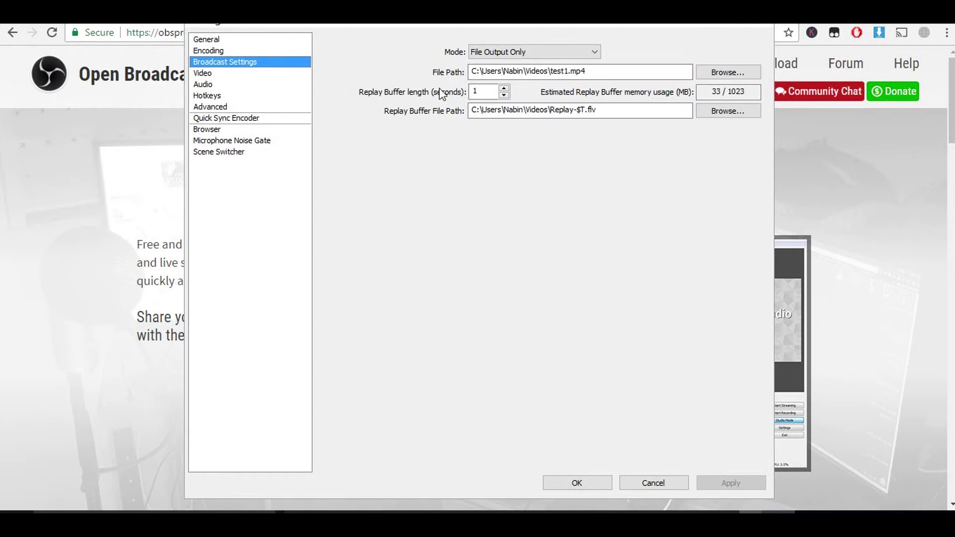
click(529, 49)
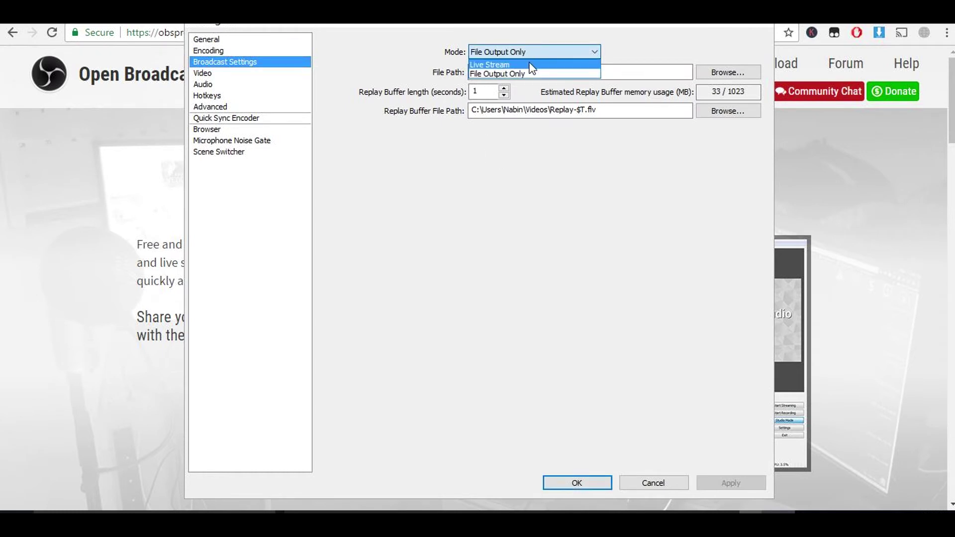
click(535, 74)
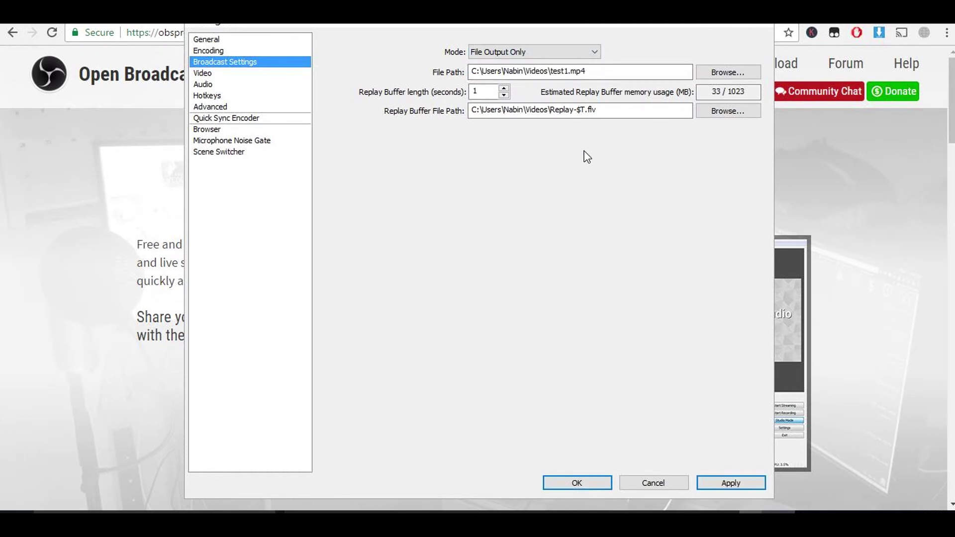
Step: Set the recording file to test.mp4 as an MP4 and apply it
click(729, 72)
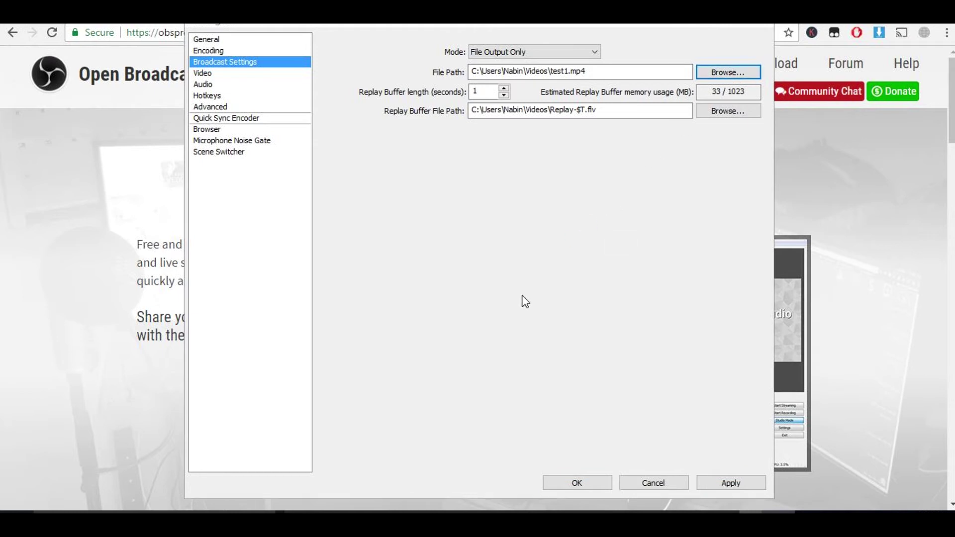
click(423, 289)
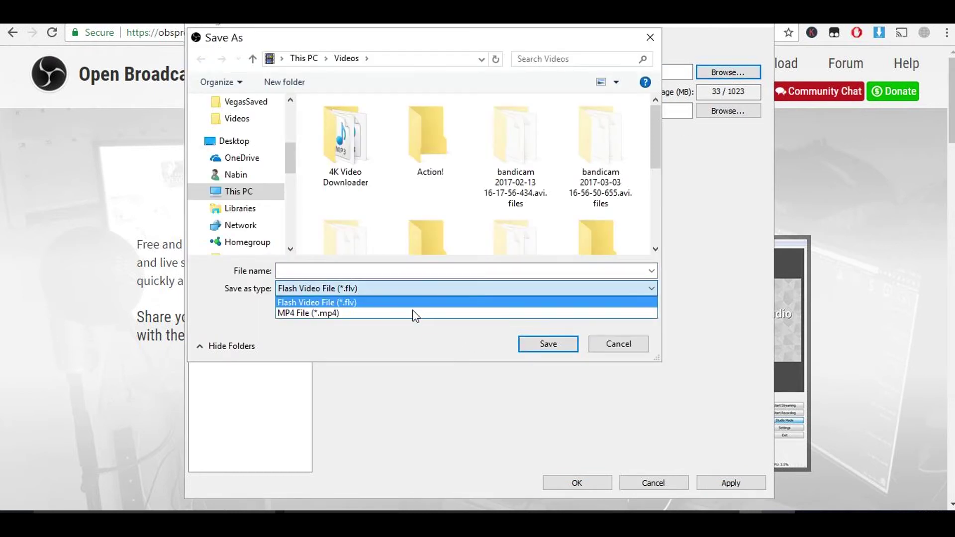
click(416, 316)
click(418, 270)
text(te)
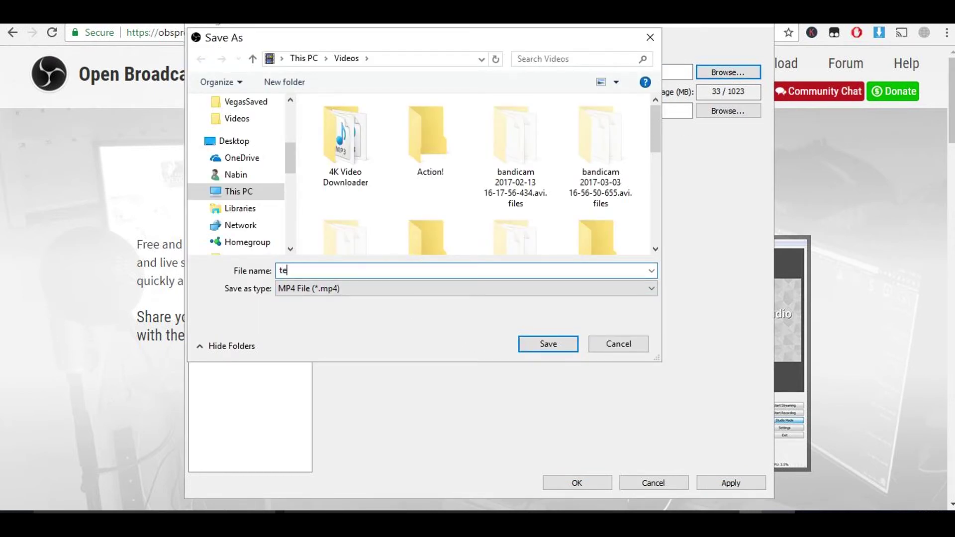
text(st)
click(543, 345)
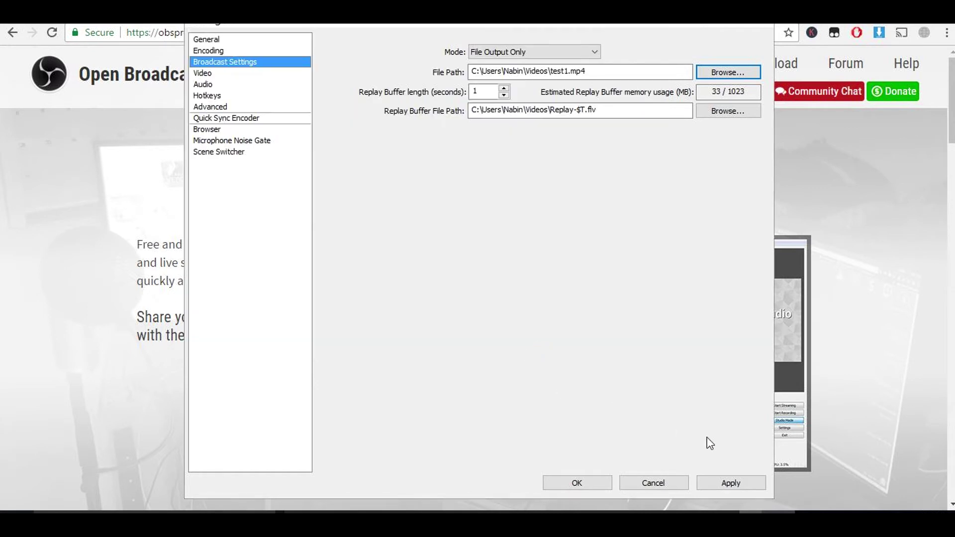
click(739, 484)
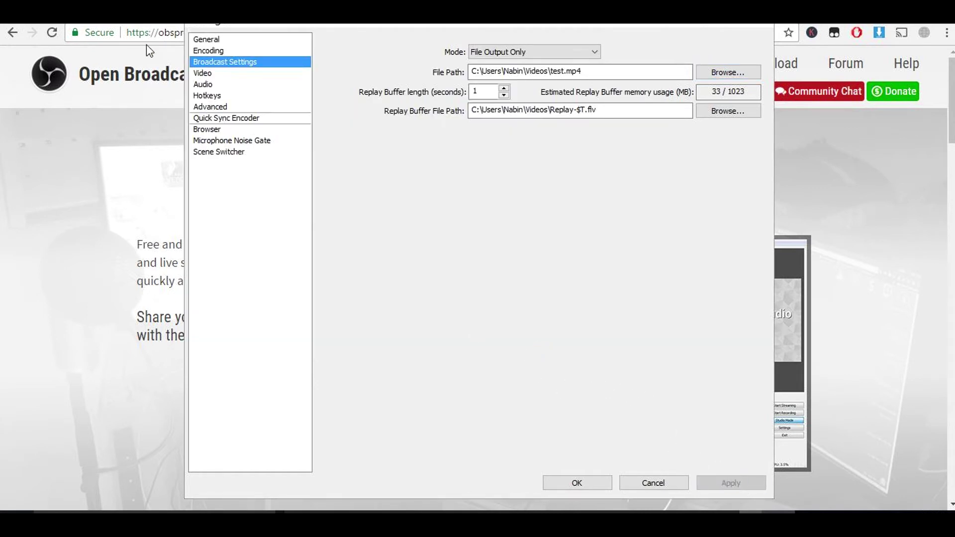
Step: Keep the Intel HD Graphics 3000 adapter and use the monitor's base resolution
click(230, 75)
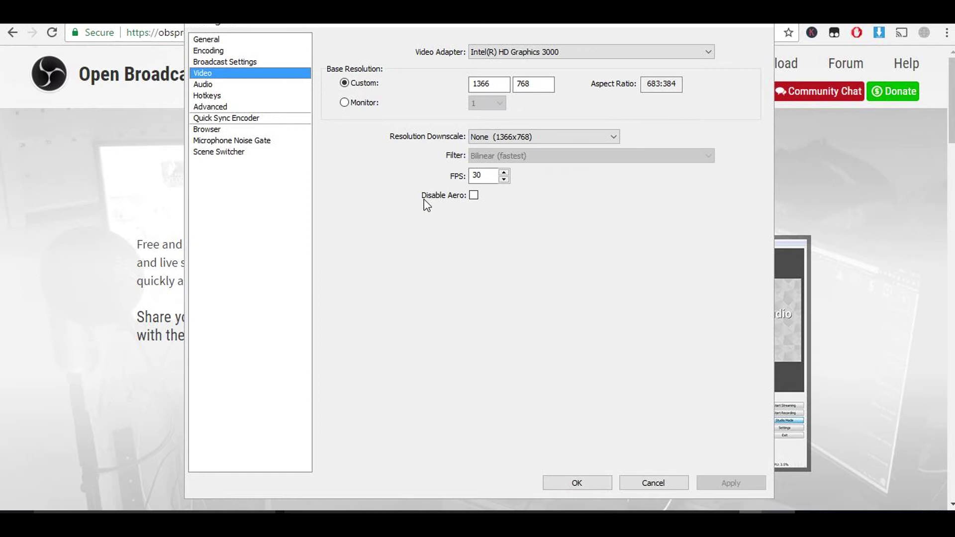
click(524, 53)
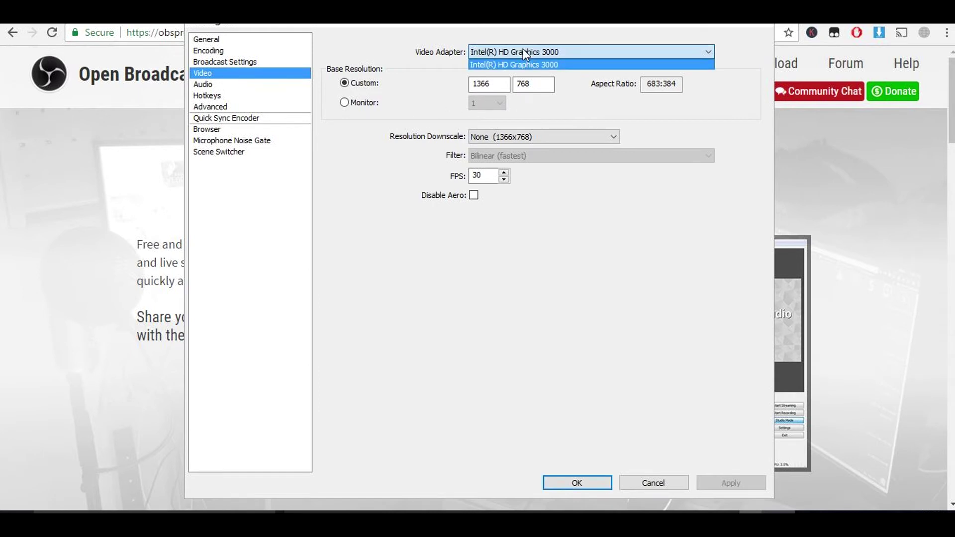
click(523, 48)
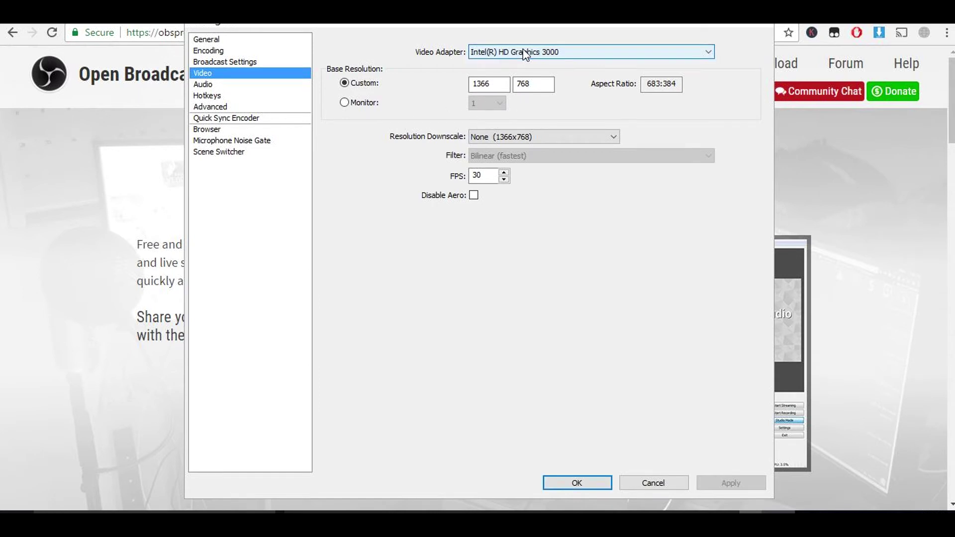
click(526, 66)
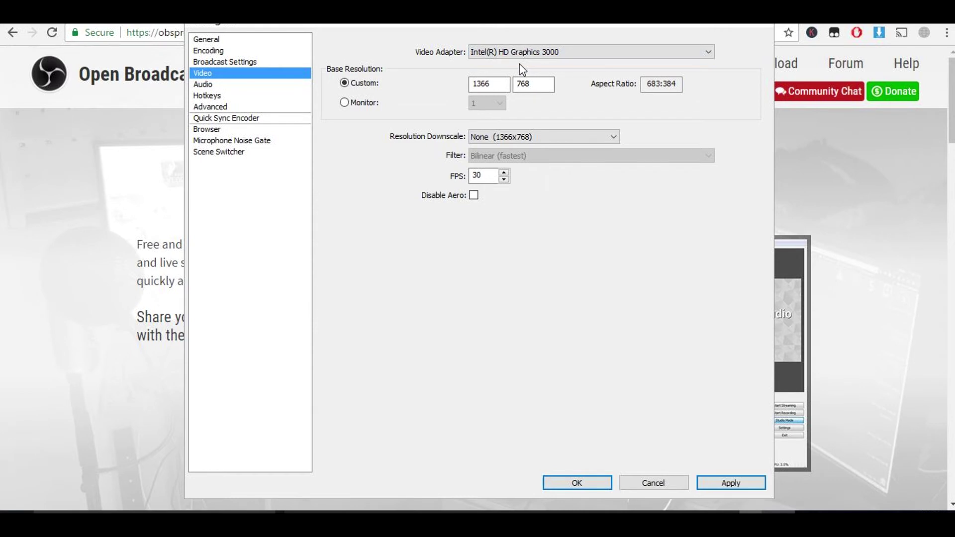
click(363, 105)
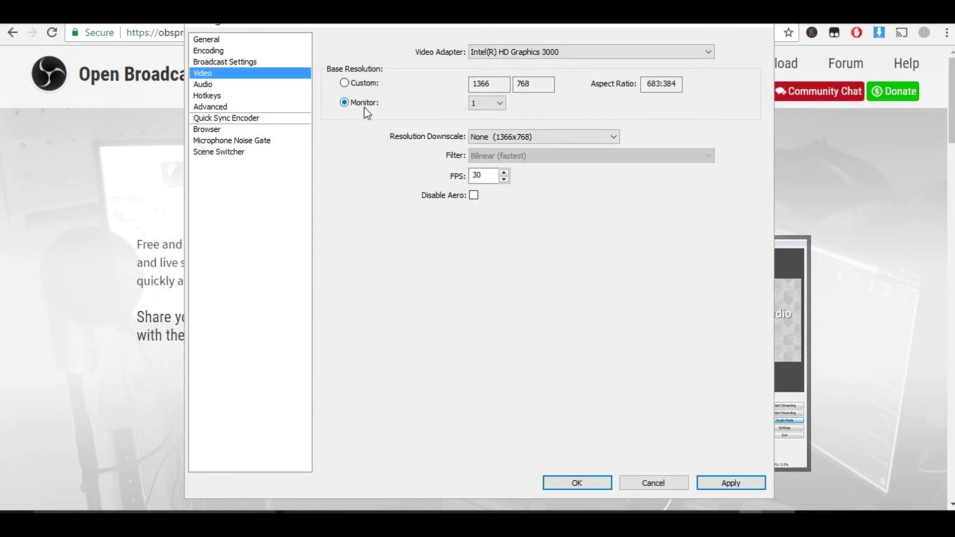
Step: Set downscale to None and FPS to 30, then apply the video settings
click(513, 137)
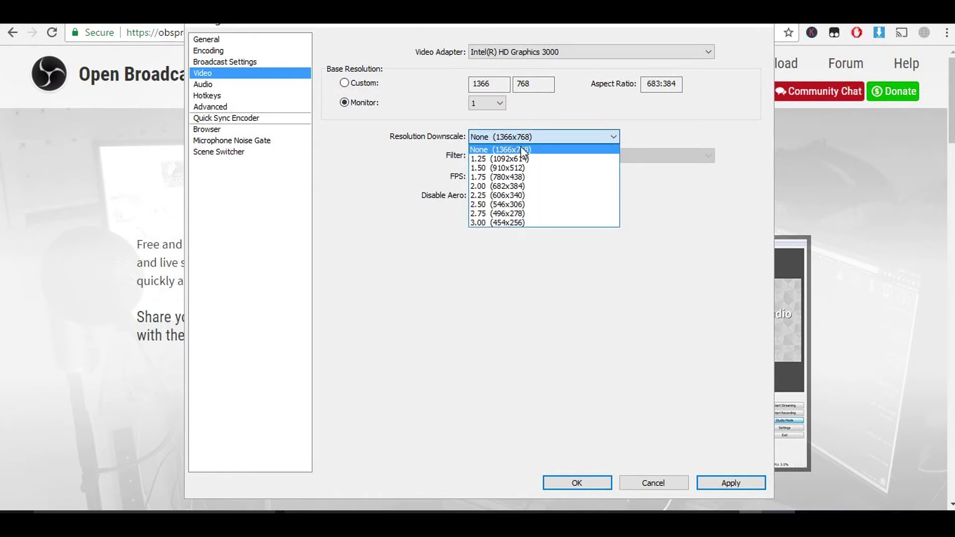
click(557, 150)
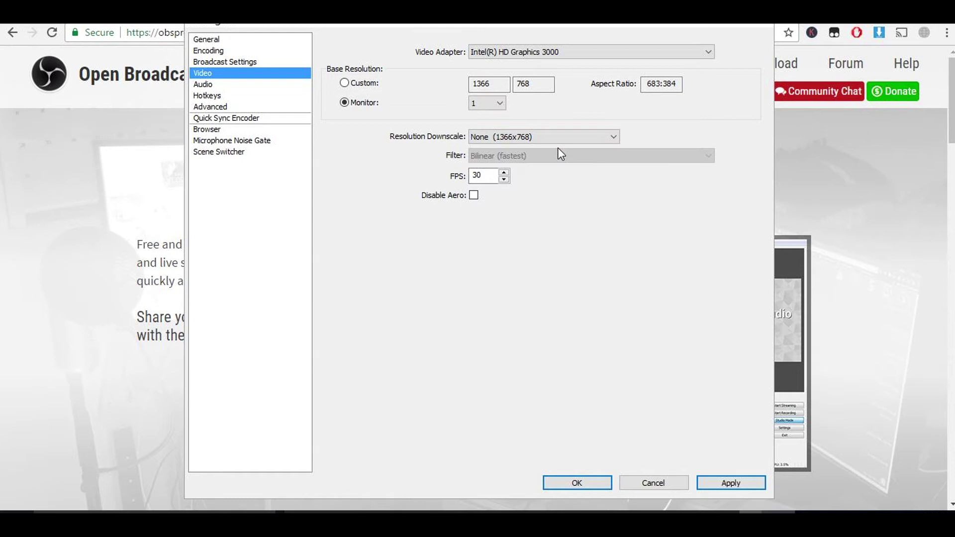
click(492, 175)
drag(460, 176, 545, 191)
text(6)
text(0)
key(ctrl+a)
text(3)
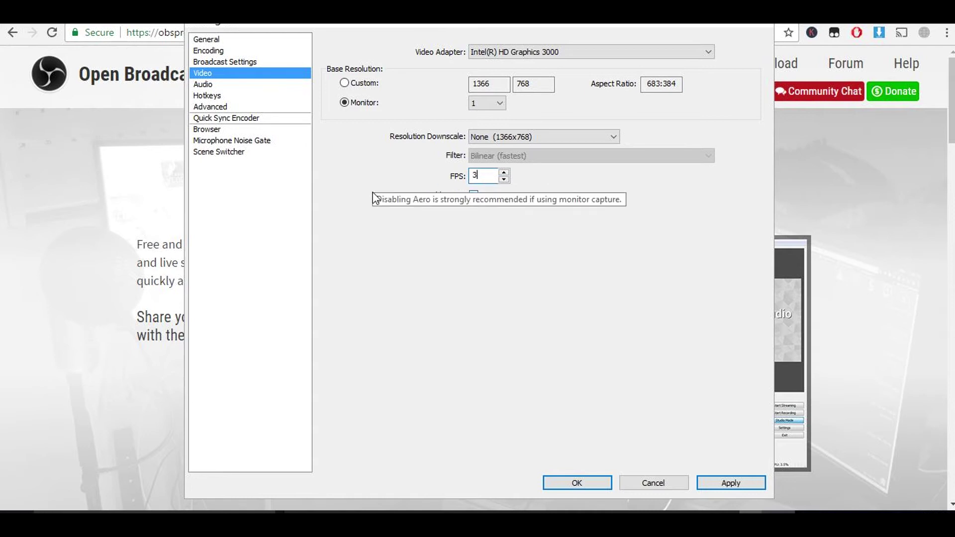
text(0)
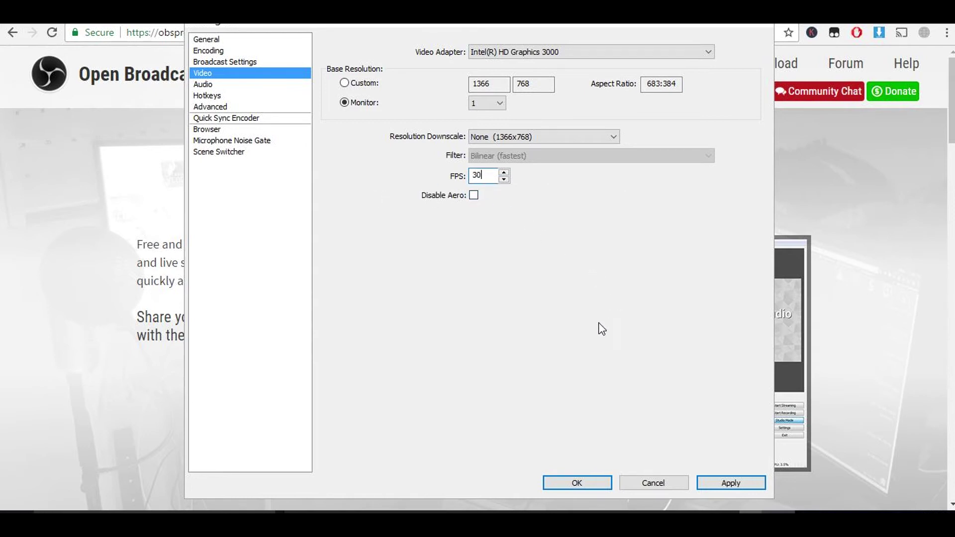
click(755, 485)
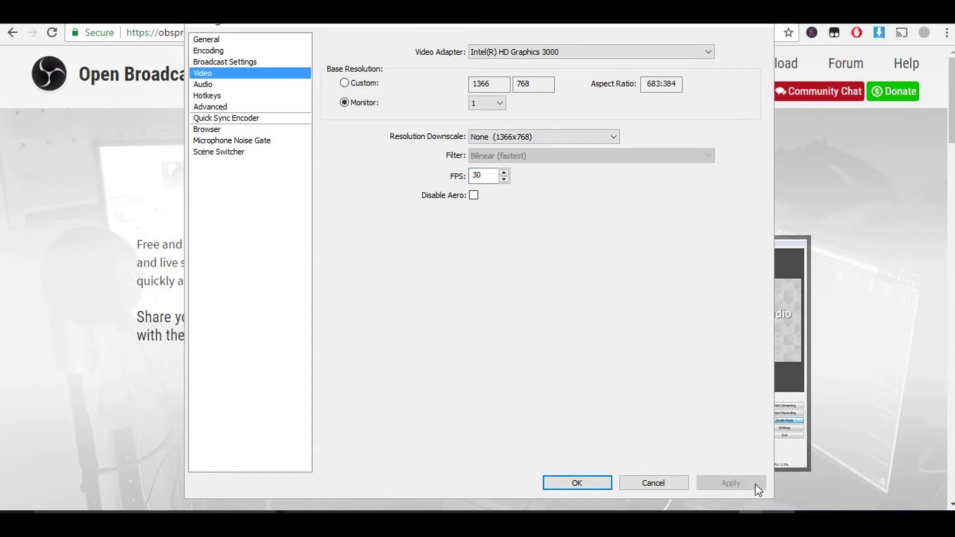
Step: Keep Speakers for desktop audio and the High Definition Audio microphone, and apply
click(226, 87)
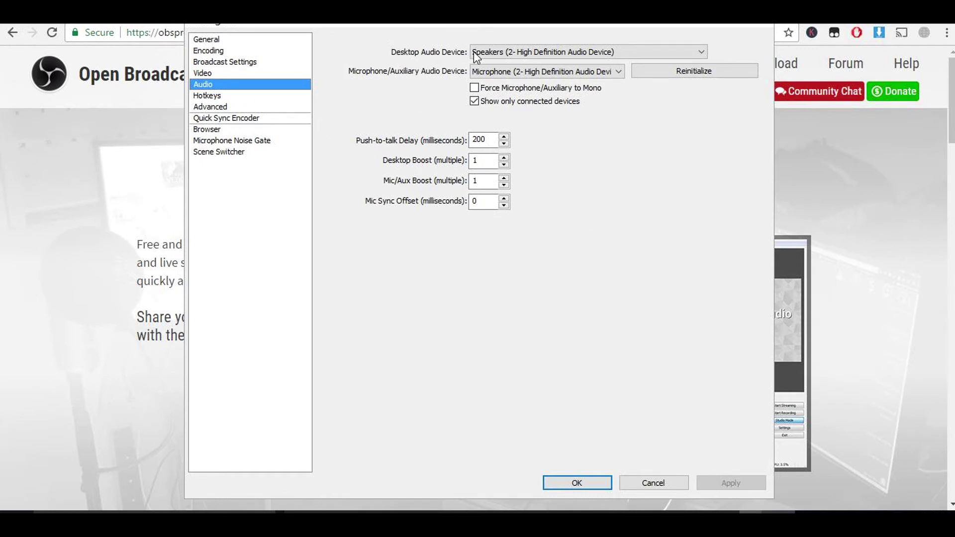
click(489, 54)
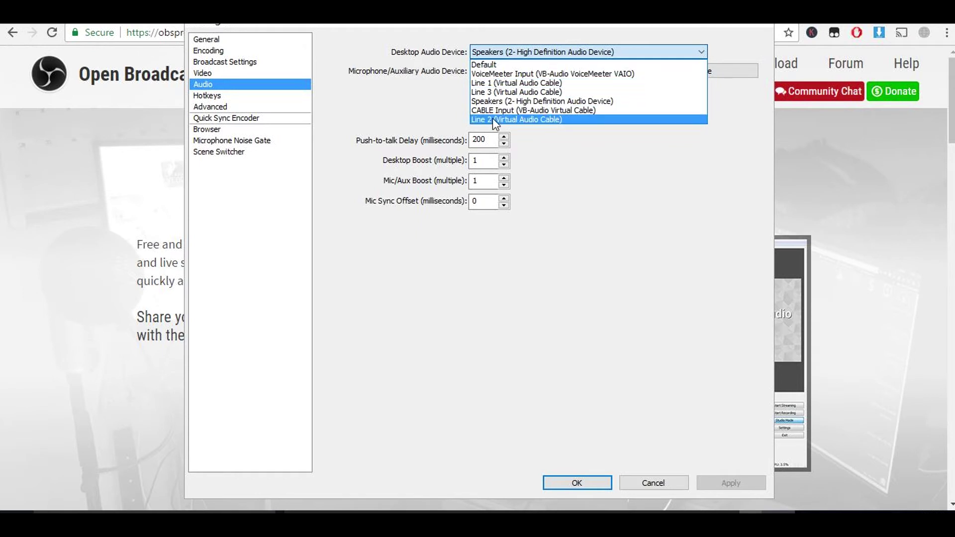
click(491, 99)
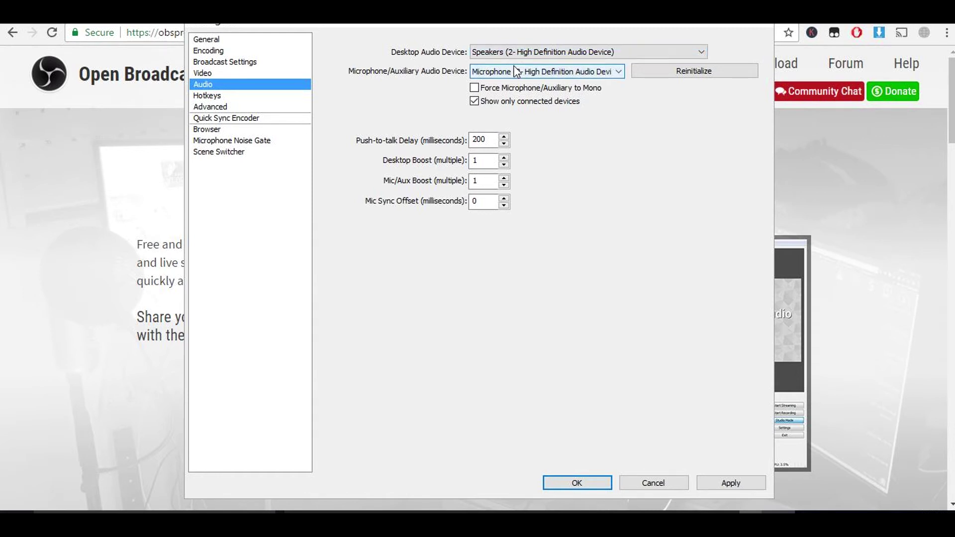
click(489, 72)
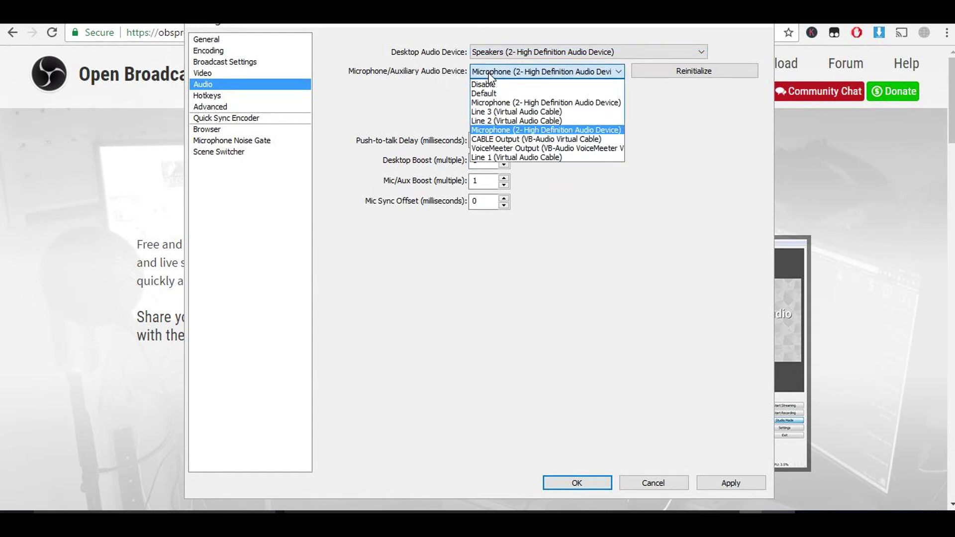
click(492, 133)
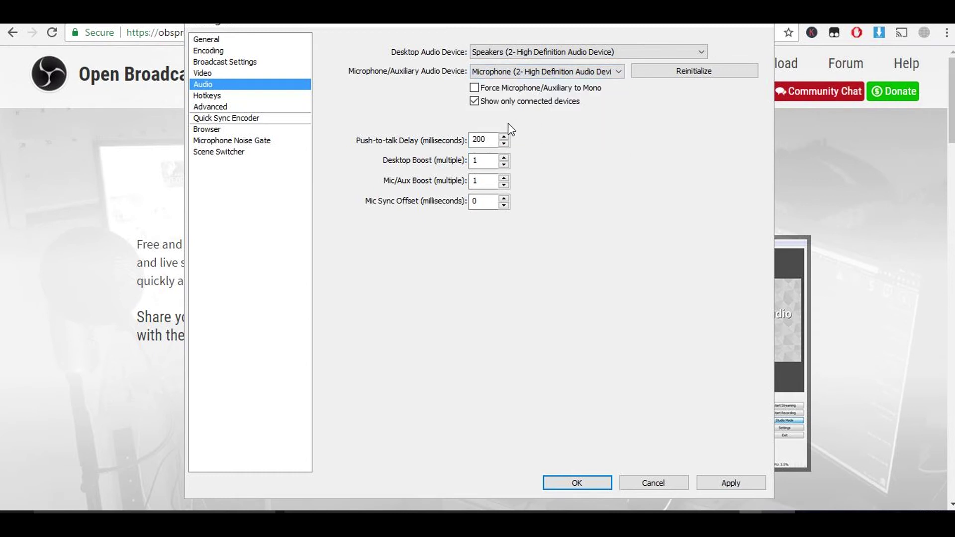
click(751, 480)
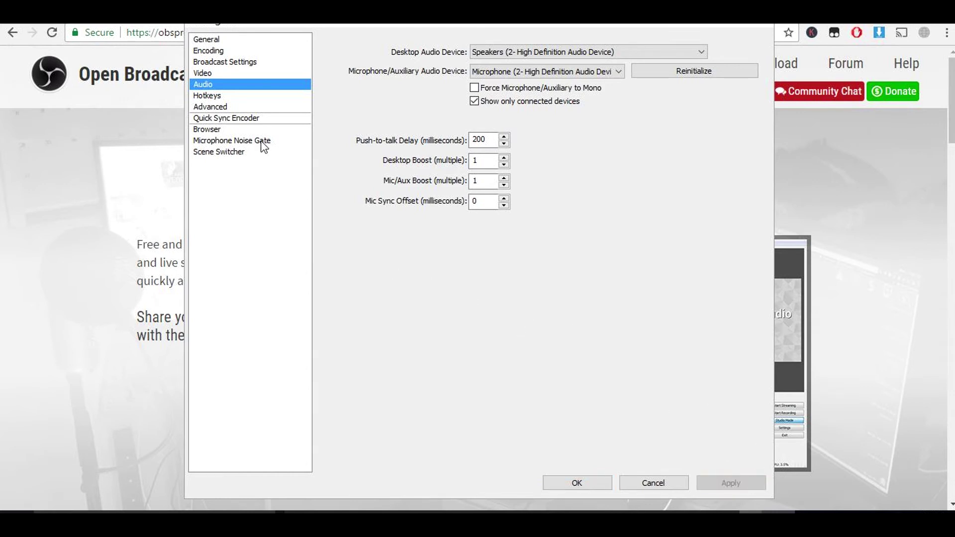
Step: Try keys 1 and 2 as Start/Stop Recording hotkeys, clear both, and apply
click(213, 95)
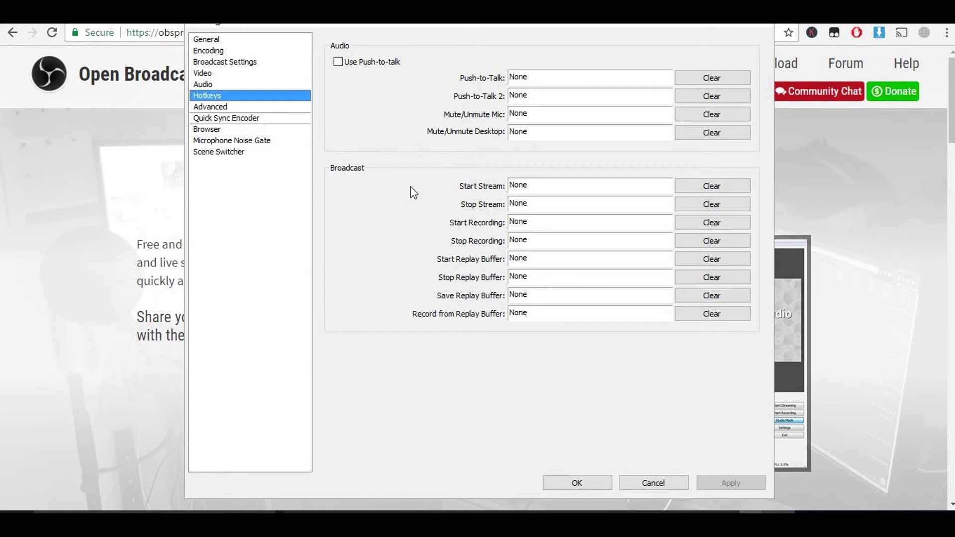
click(564, 226)
text(1)
click(590, 240)
key(2)
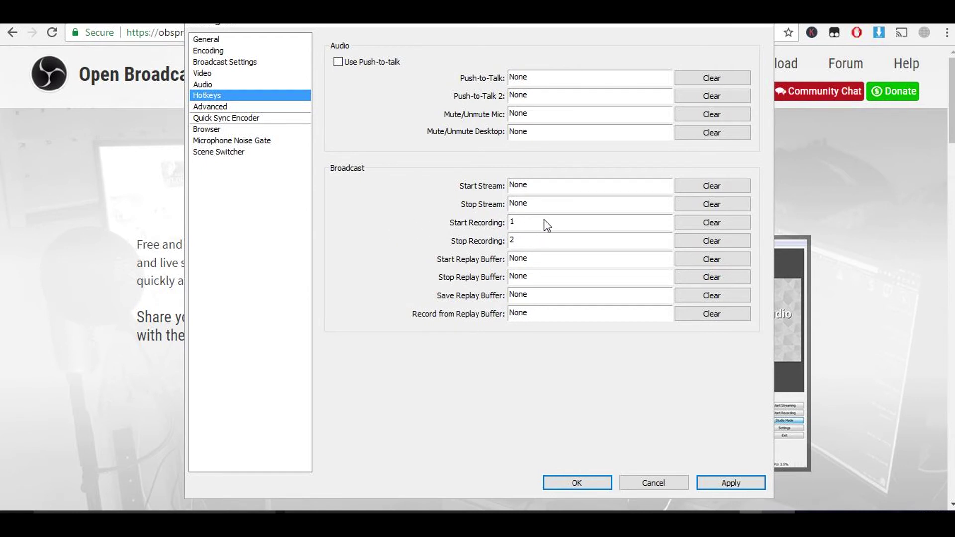
click(714, 223)
click(719, 245)
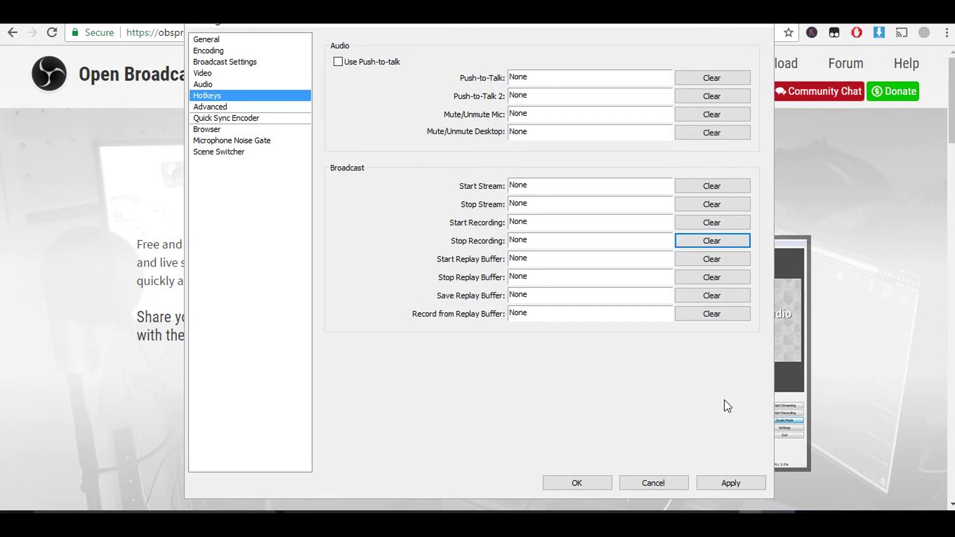
click(761, 486)
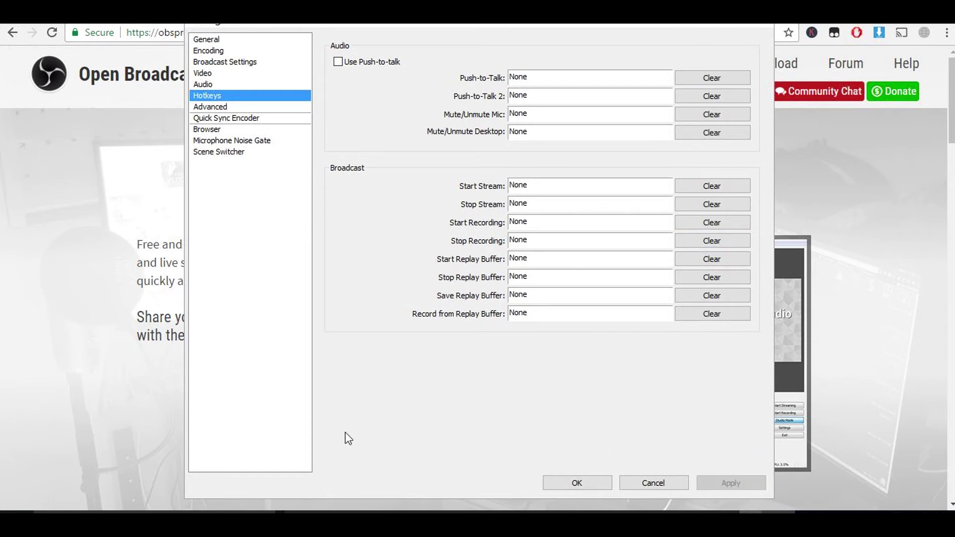
click(230, 108)
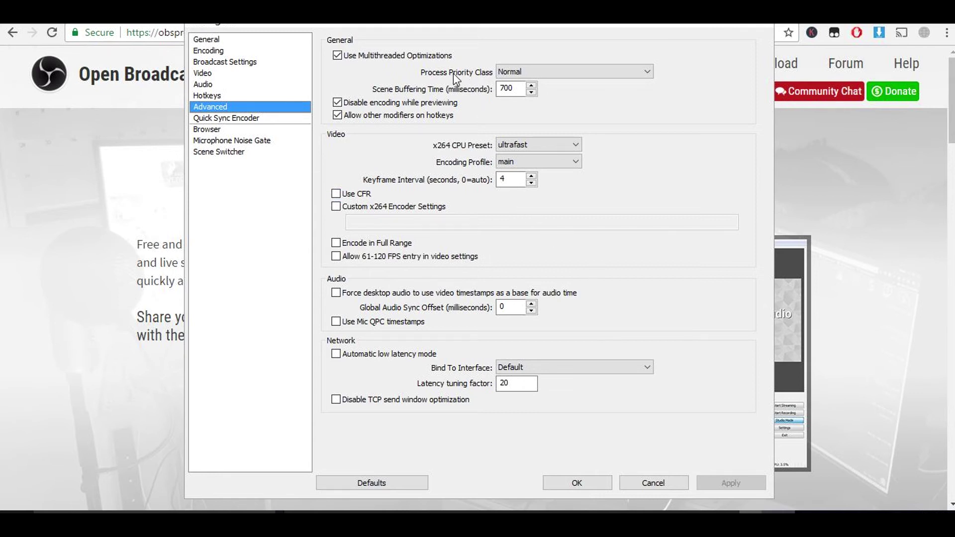
click(511, 73)
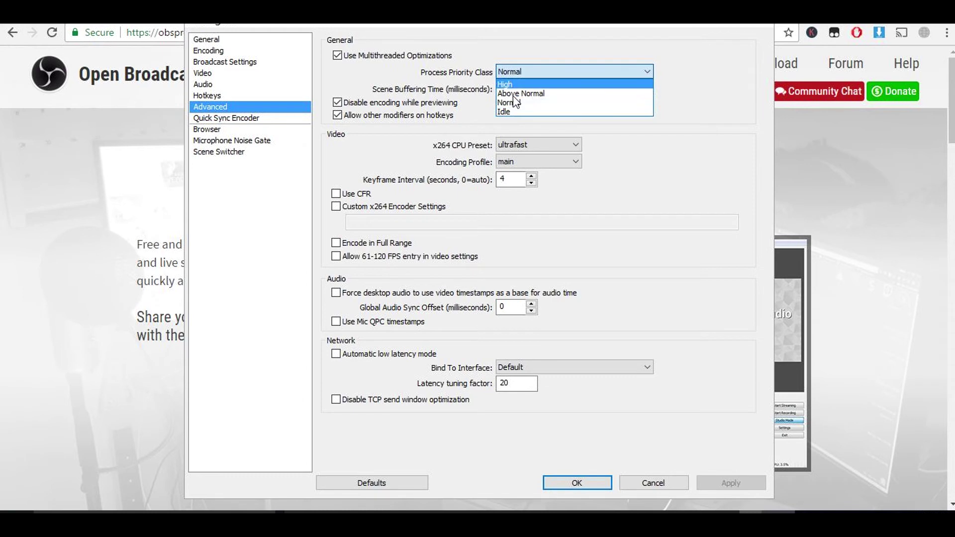
click(514, 102)
click(535, 71)
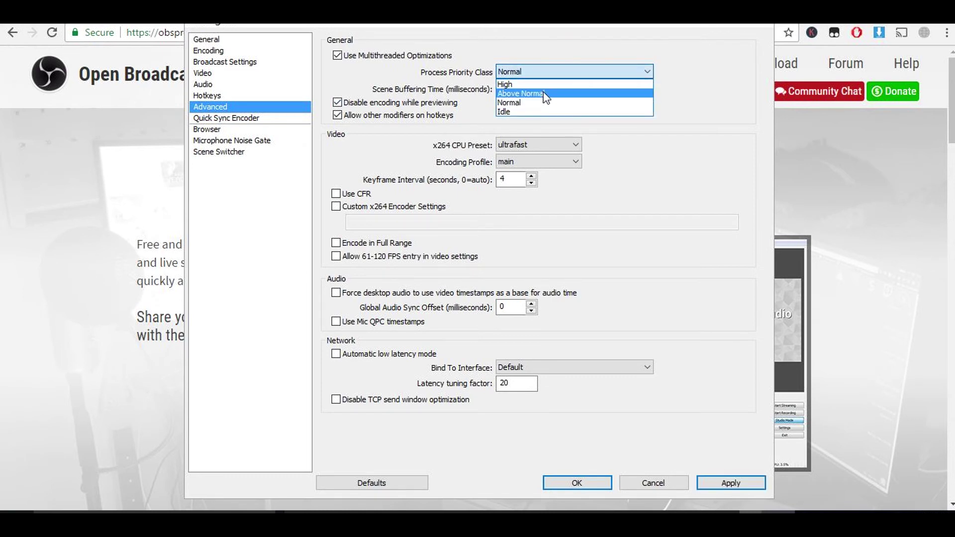
click(544, 94)
click(545, 74)
click(553, 104)
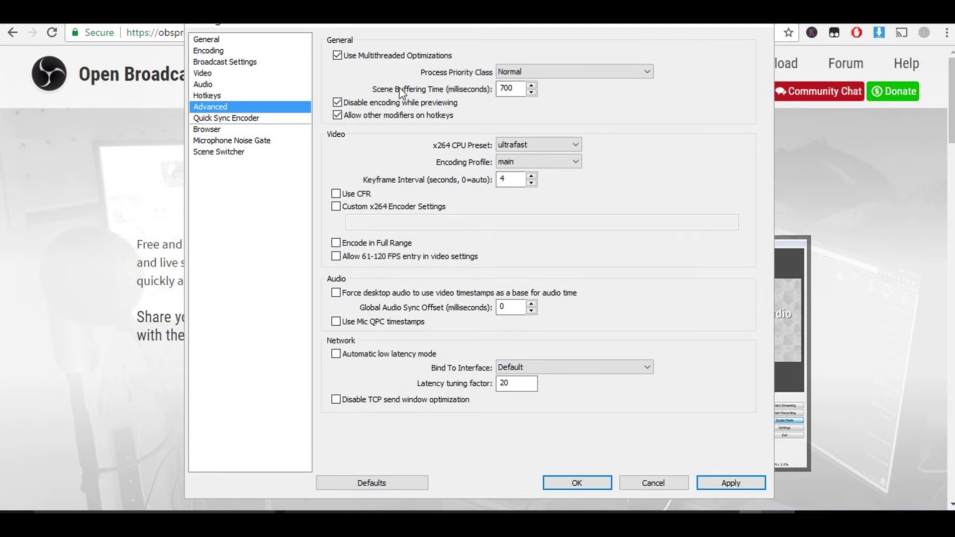
double_click(497, 90)
key(Tab)
key(space)
key(space)
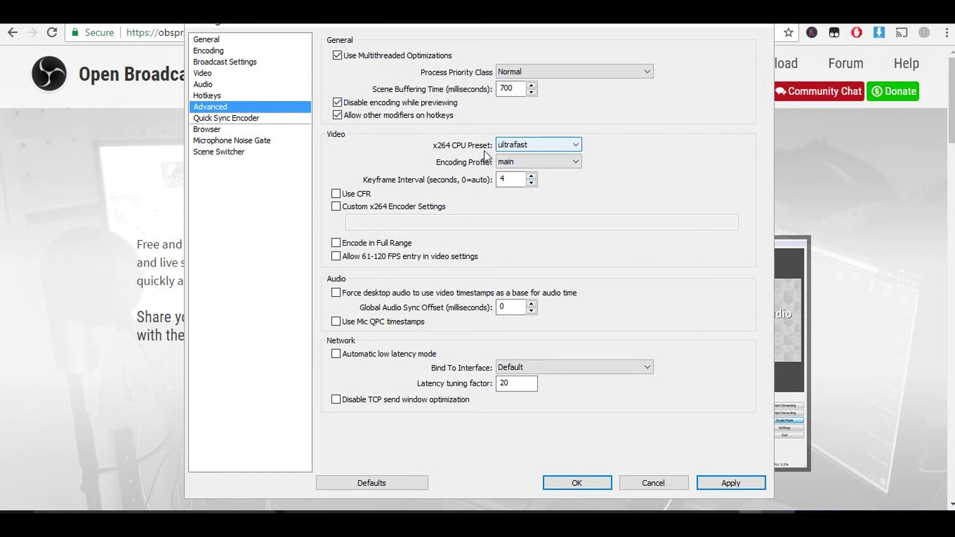
Step: Try the veryfast x264 preset, then switch back to ultrafast and confirm
click(506, 147)
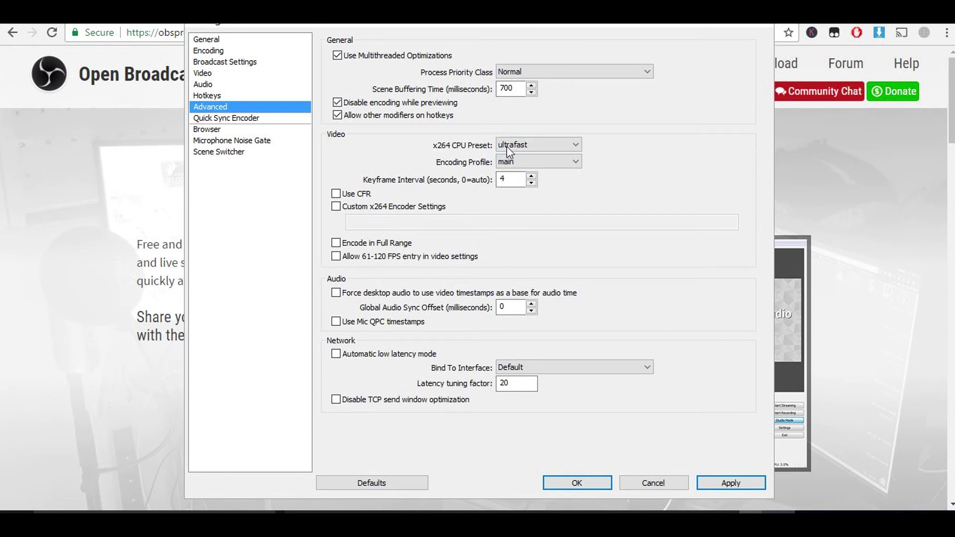
click(536, 147)
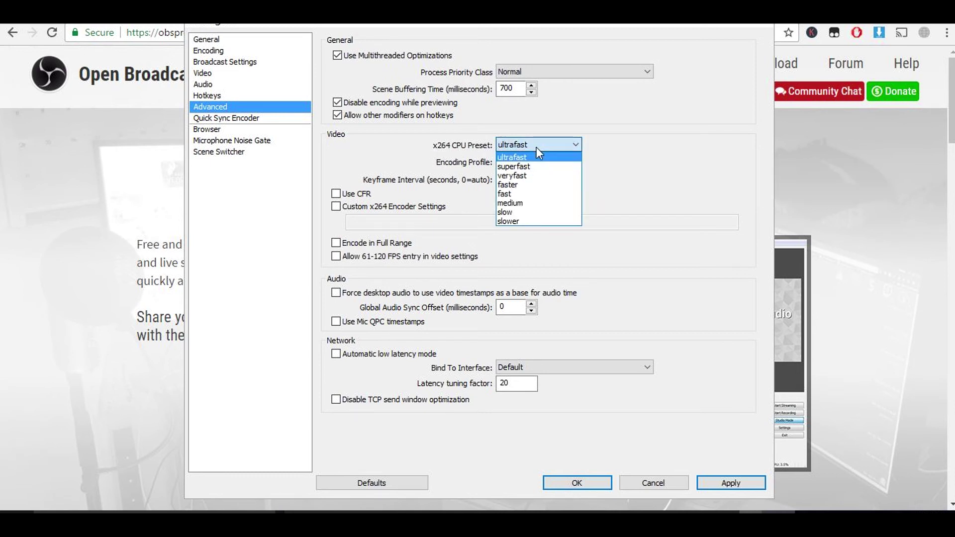
click(537, 175)
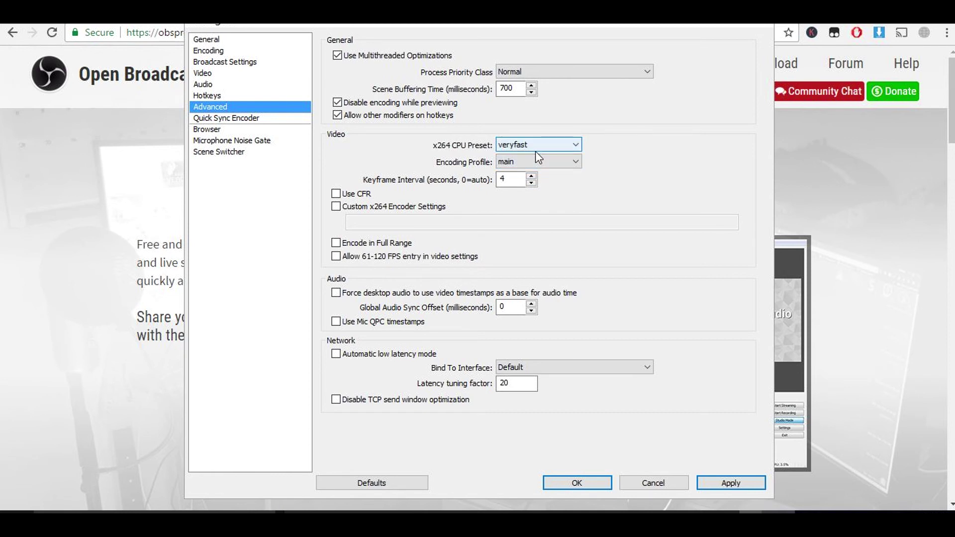
click(535, 152)
click(535, 155)
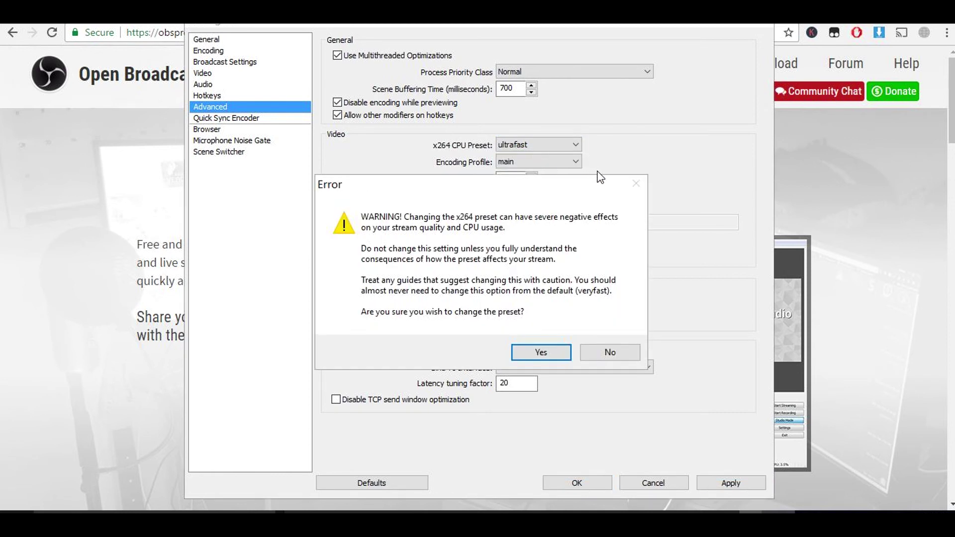
click(547, 352)
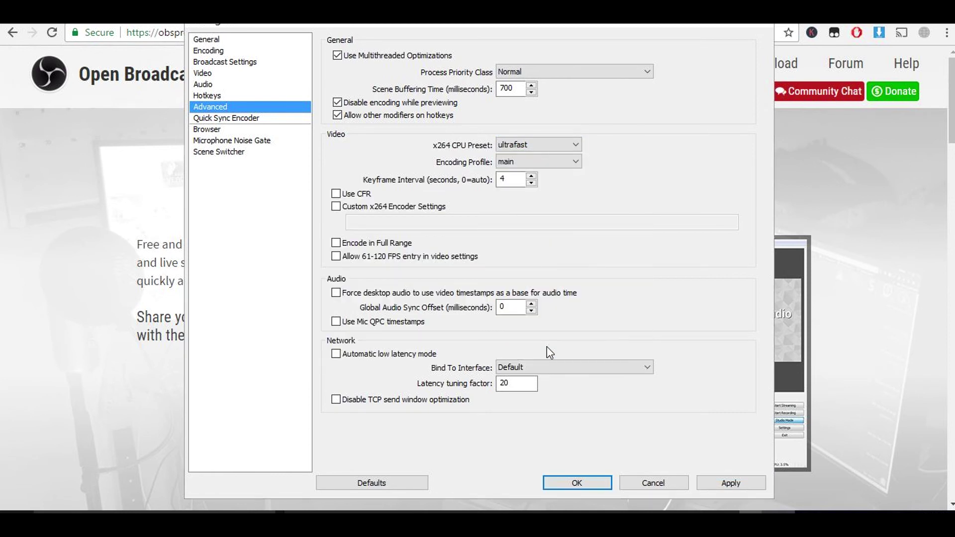
Step: Set the keyframe interval to 0 and apply the advanced settings
click(525, 163)
drag(527, 179, 427, 184)
text(0)
click(748, 483)
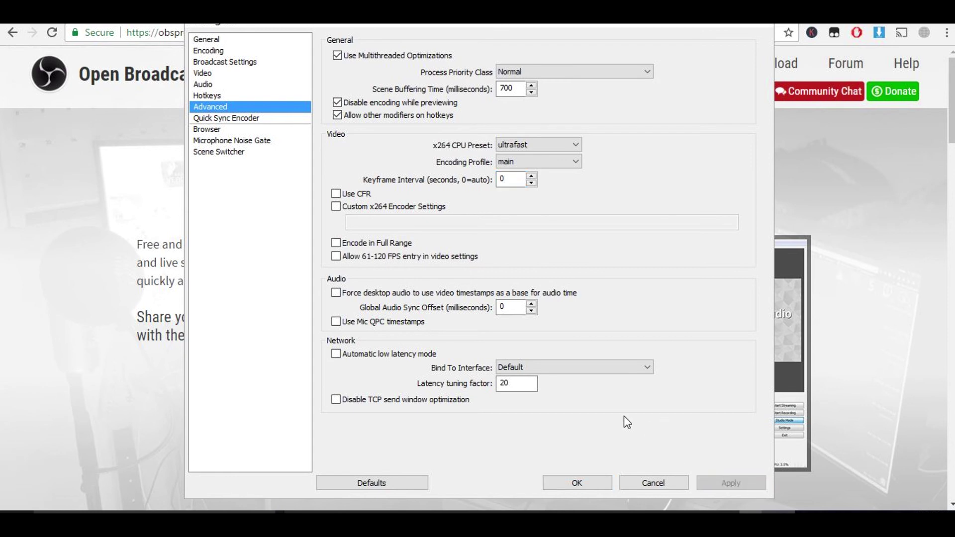
Step: Lower the microphone noise gate thresholds to -40 dB, apply, and close Settings
click(283, 140)
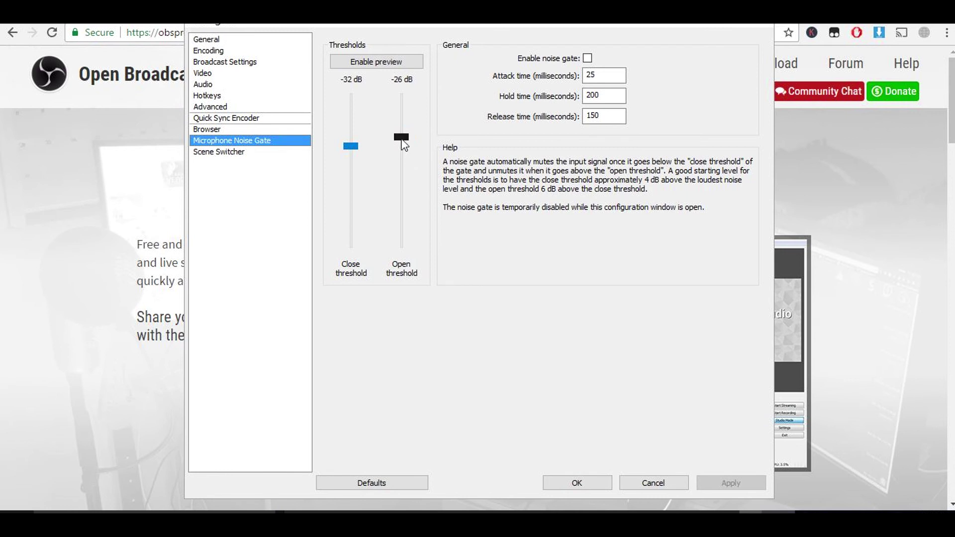
mouse_move(402, 145)
mouse_down()
mouse_move(351, 160)
mouse_move(403, 162)
mouse_up()
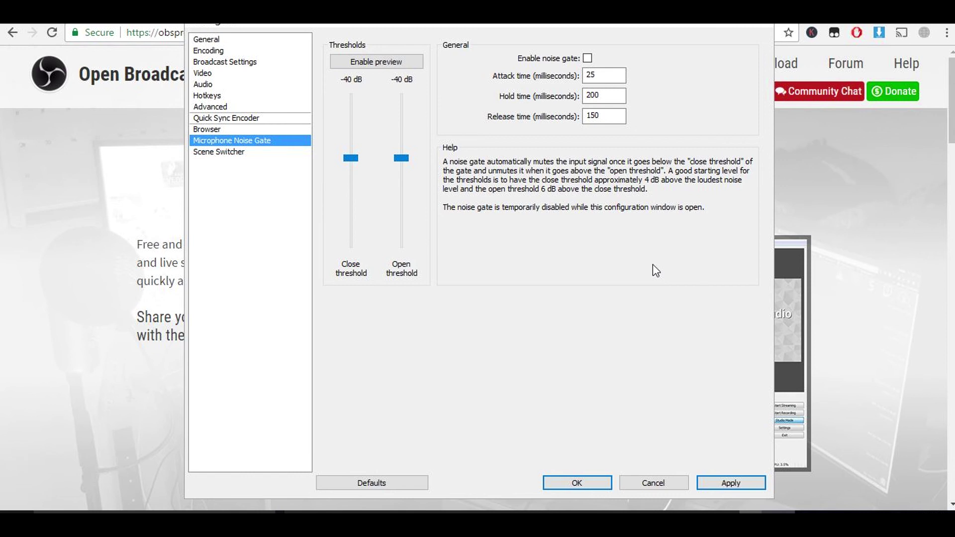
click(732, 482)
click(621, 483)
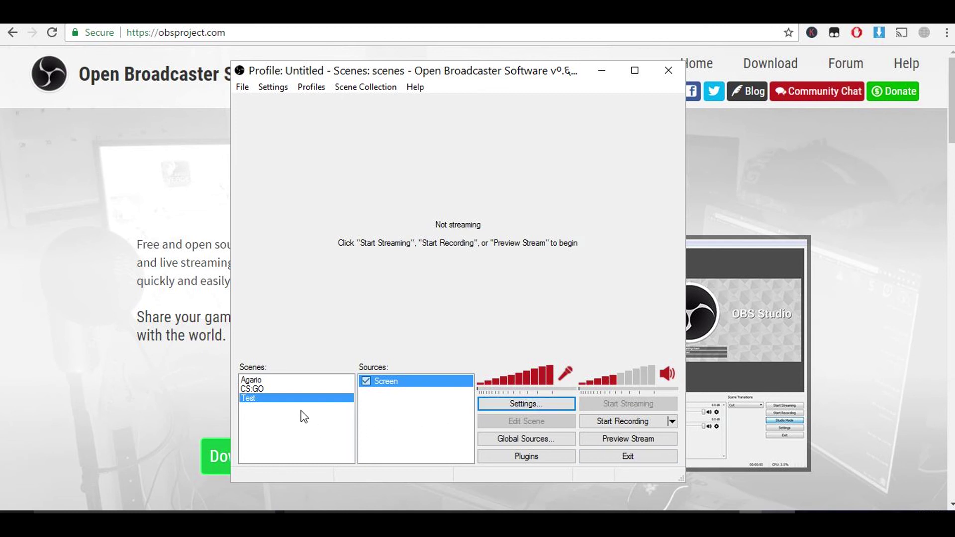
Step: Add a new scene with the default name Scene
right_click(278, 415)
click(344, 299)
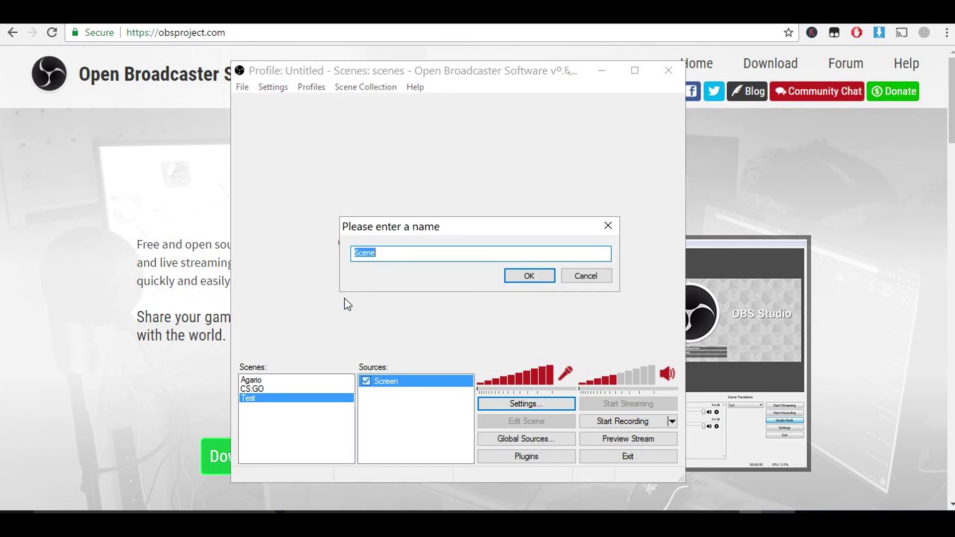
click(547, 275)
Step: Add a Monitor Capture source with default settings, dismissing the Aero warning
right_click(405, 426)
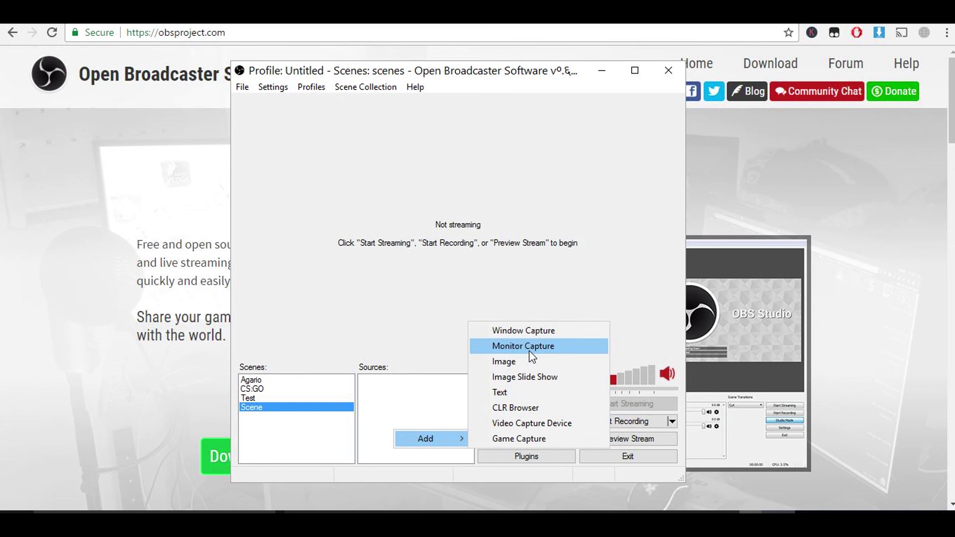
click(526, 346)
click(529, 276)
click(615, 453)
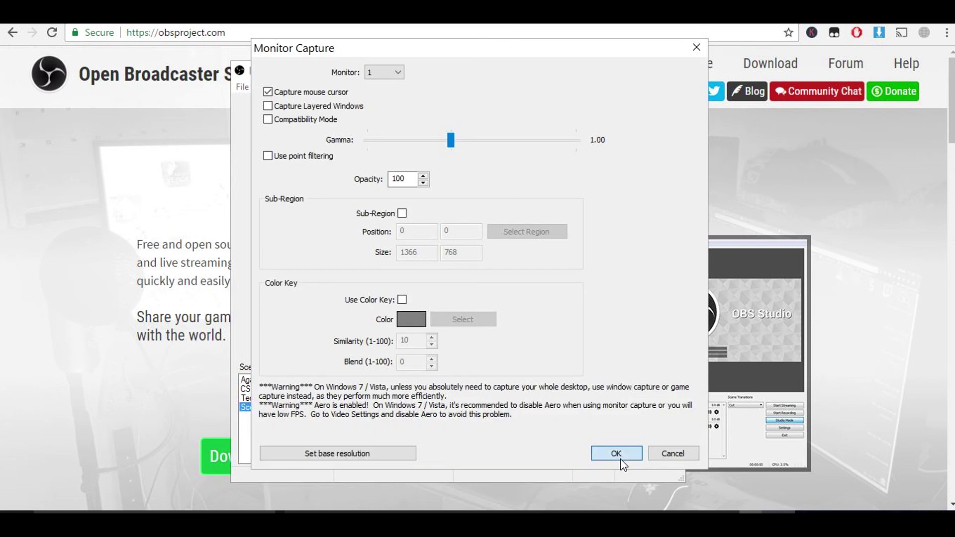
click(613, 321)
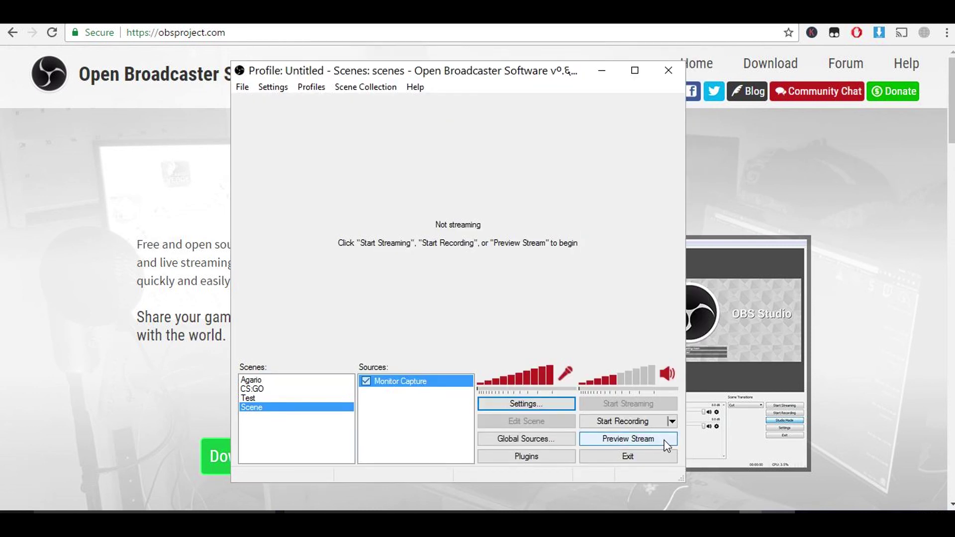
Step: Start the stream preview and drag the OBS window further left
key(Return)
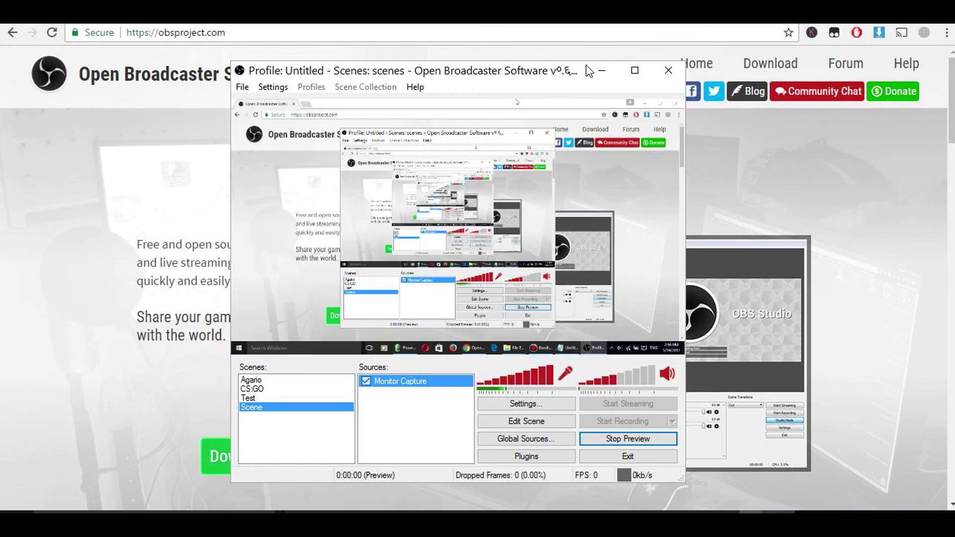
drag(576, 71, 453, 70)
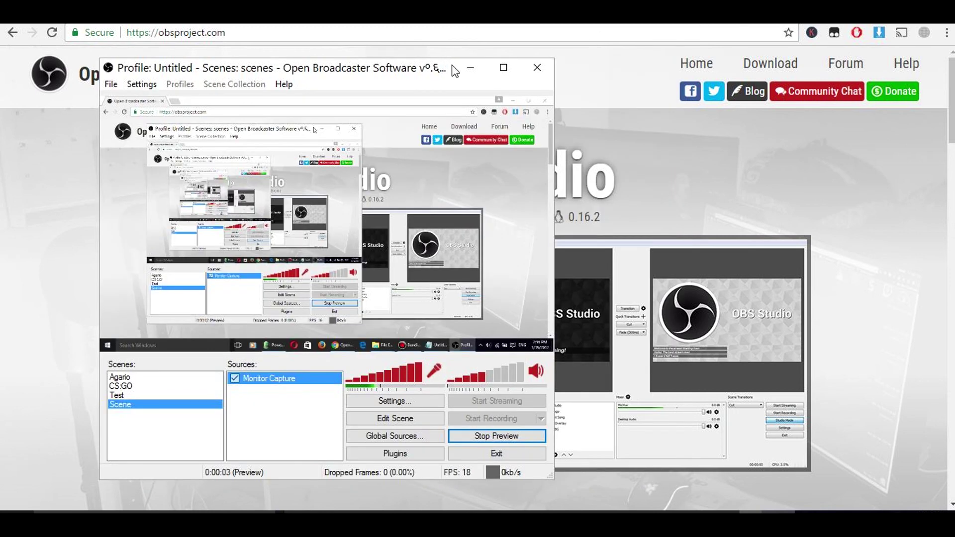